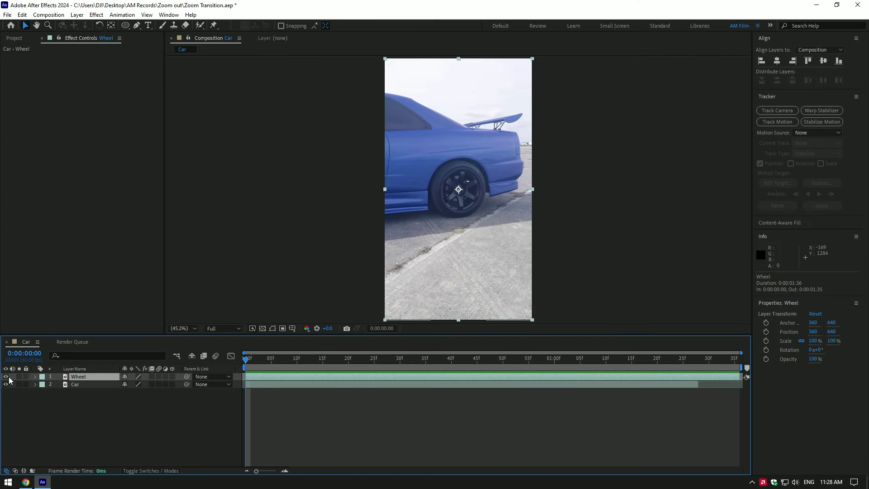
Toggle the Wheel close-up's visibility to check it and view the comp at full size
{"action": "left_click", "coordinate": [5, 377]}
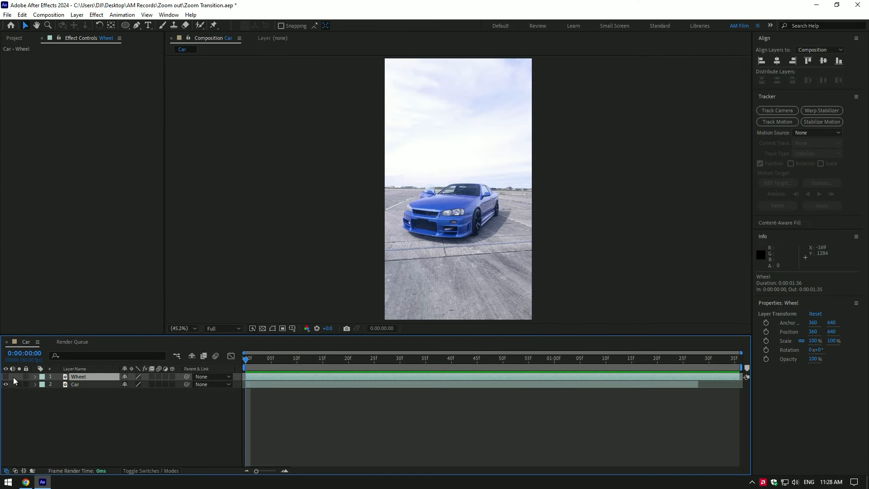
{"action": "left_click", "coordinate": [6, 377]}
{"action": "key", "text": "slash"}
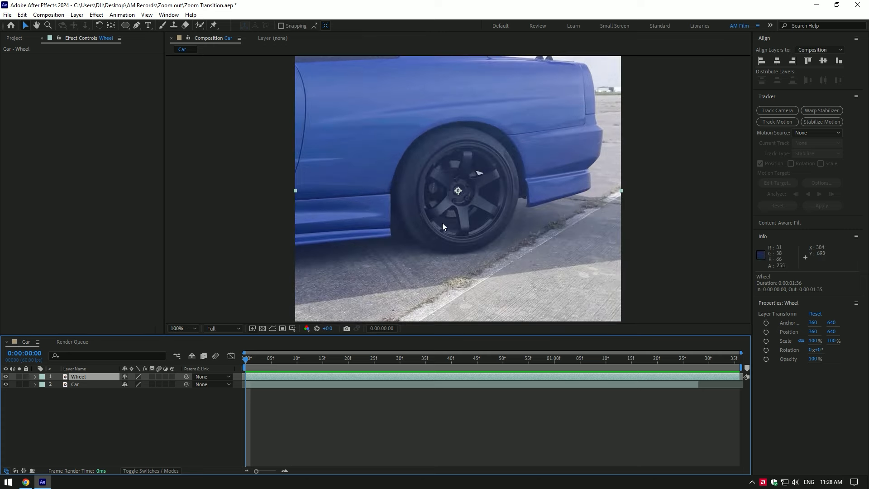
{"action": "left_click", "coordinate": [126, 26]}
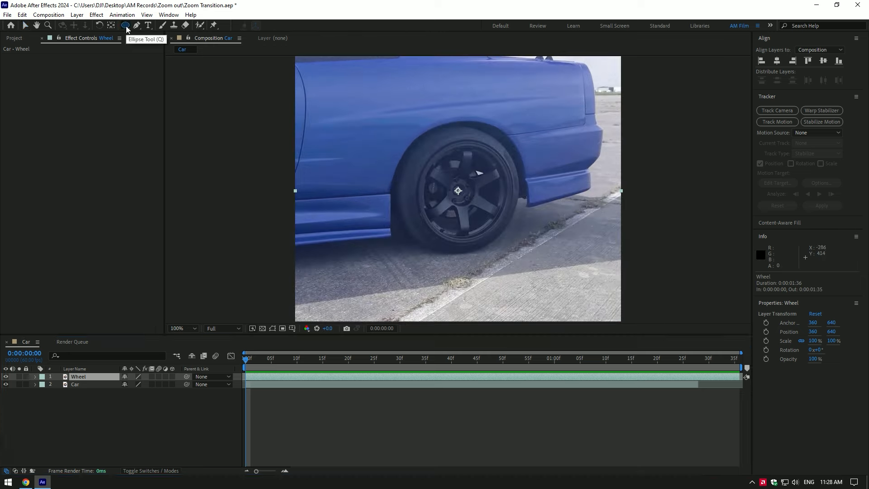
{"action": "left_click", "coordinate": [200, 25]}
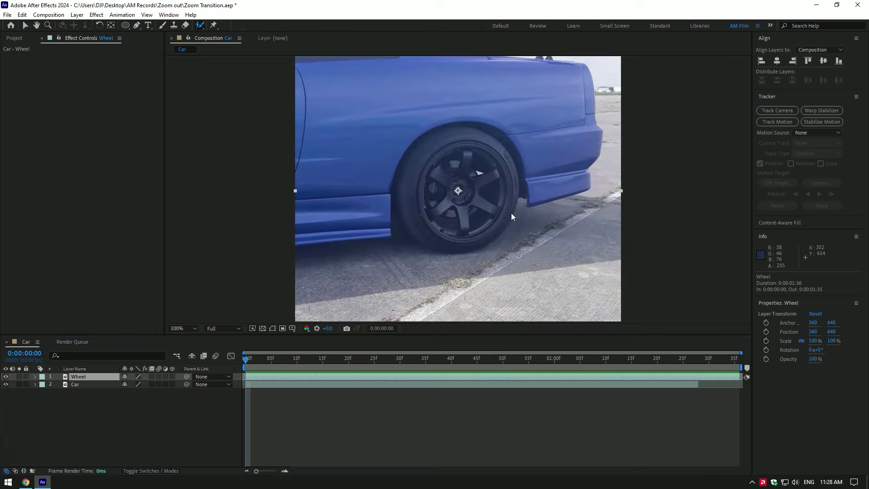
Apply the Mocha AE effect to the Wheel layer via the effect search
{"action": "key", "text": "ctrl+space"}
{"action": "type", "text": "mocha"}
{"action": "key", "text": "Return"}
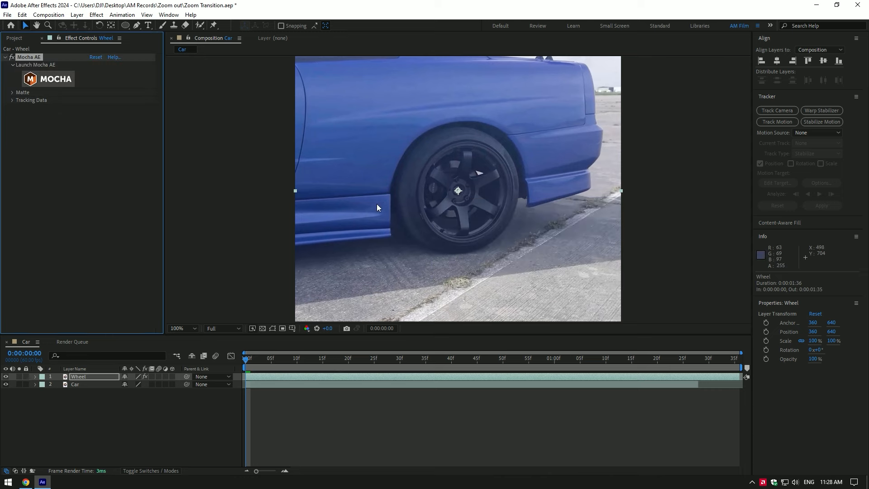
Launch Mocha, draw an ellipse spline around the rear wheel and track it forward through the clip
{"action": "left_click", "coordinate": [50, 82]}
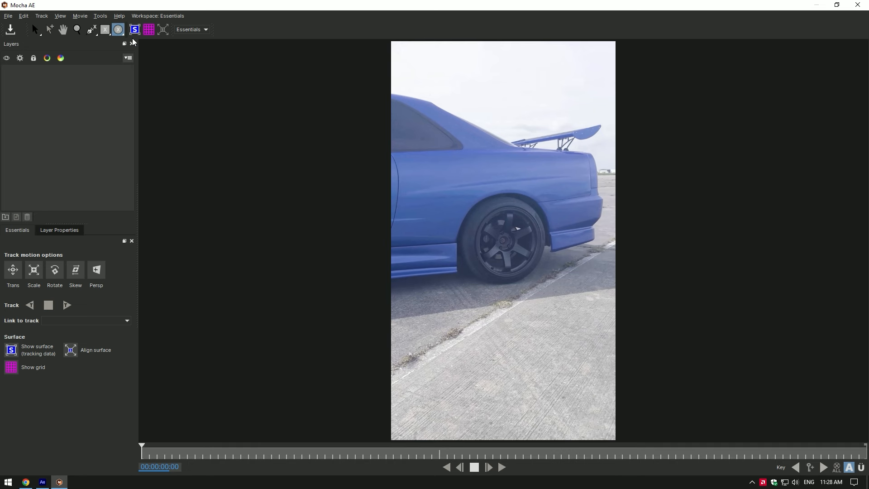
{"action": "scroll", "coordinate": [489, 241], "scroll_direction": "up", "scroll_amount": 3}
{"action": "left_click_drag", "start_coordinate": [415, 137], "coordinate": [607, 345]}
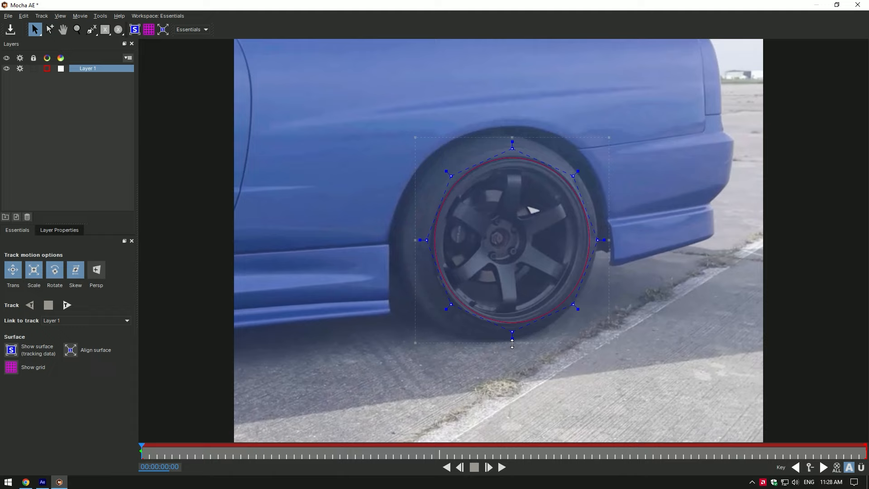
{"action": "left_click", "coordinate": [67, 305]}
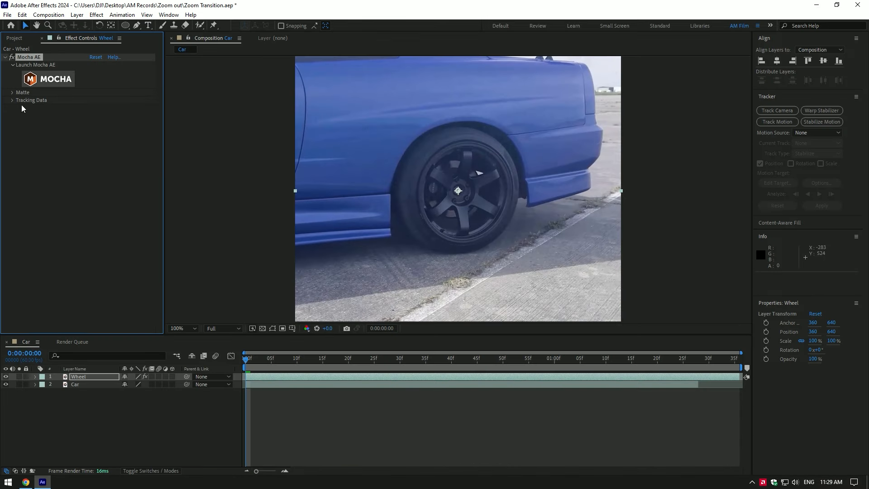
Create an AE mask on the Wheel layer from the tracked Mocha matte
{"action": "left_click", "coordinate": [12, 92]}
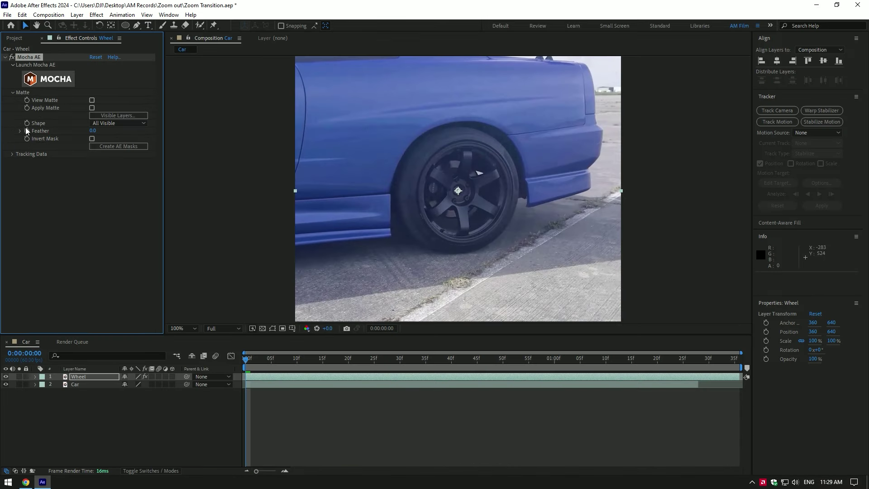
{"action": "left_click", "coordinate": [120, 146]}
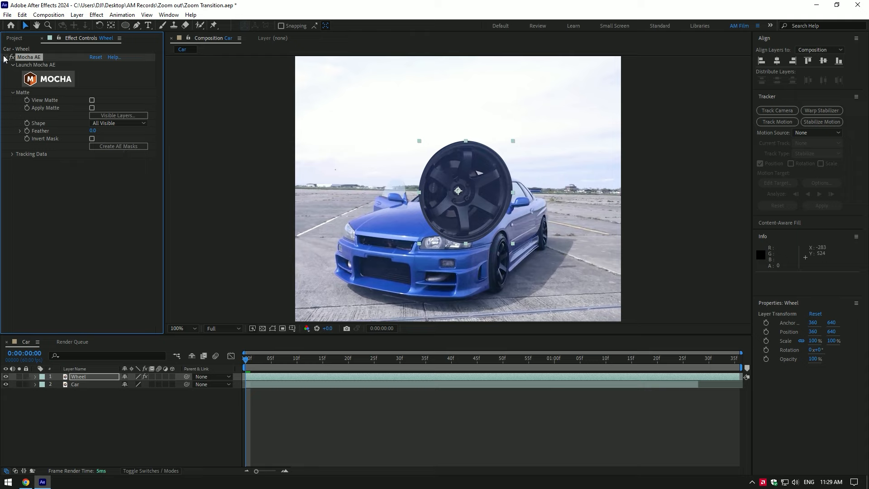
{"action": "left_click", "coordinate": [5, 57]}
Set the Wheel mask to Subtract so a hole reveals the car, and scrub to check it
{"action": "left_click", "coordinate": [78, 377]}
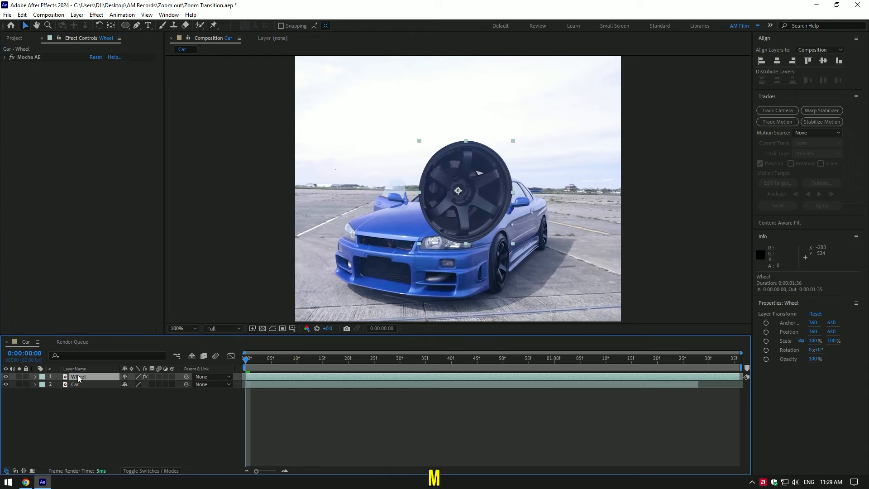
{"action": "key", "text": "m"}
{"action": "left_click", "coordinate": [135, 385]}
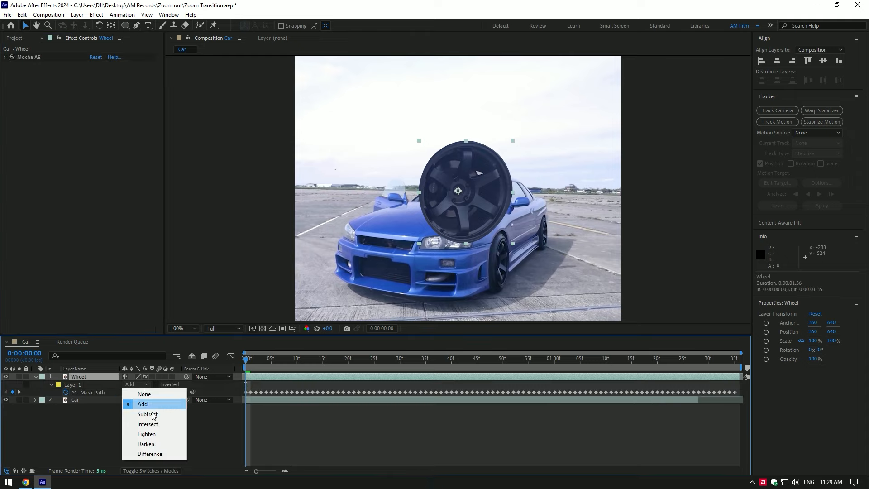
{"action": "left_click", "coordinate": [151, 412]}
{"action": "left_click", "coordinate": [36, 376]}
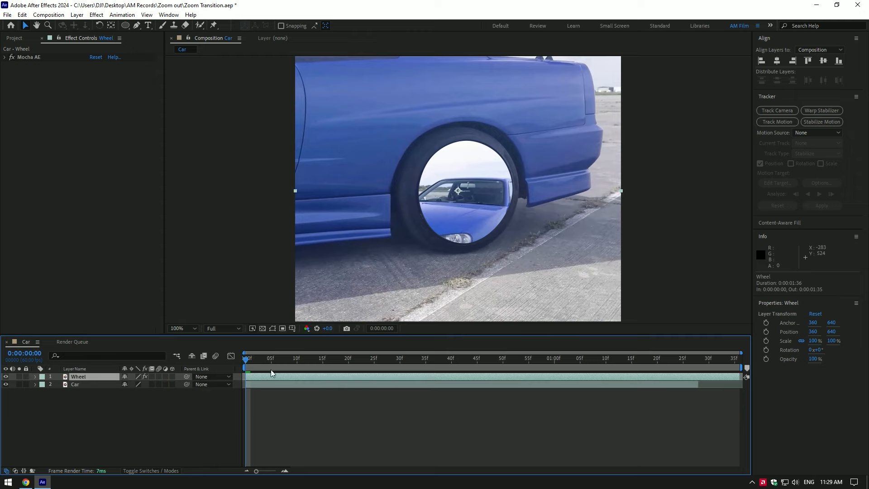
{"action": "left_click_drag", "start_coordinate": [285, 359], "coordinate": [426, 359]}
{"action": "key", "text": "Home"}
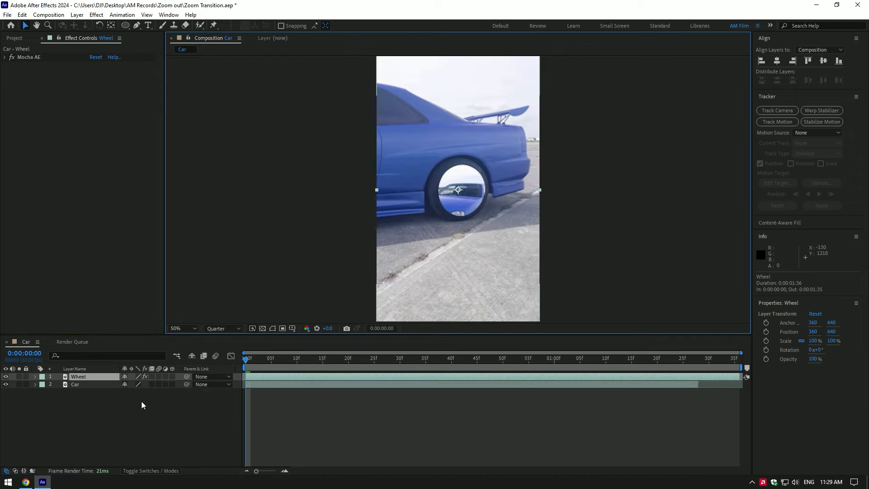
Add a new camera named Zoom to the composition, dismissing the 2D layer warning
{"action": "right_click", "coordinate": [110, 408]}
{"action": "left_click", "coordinate": [251, 345]}
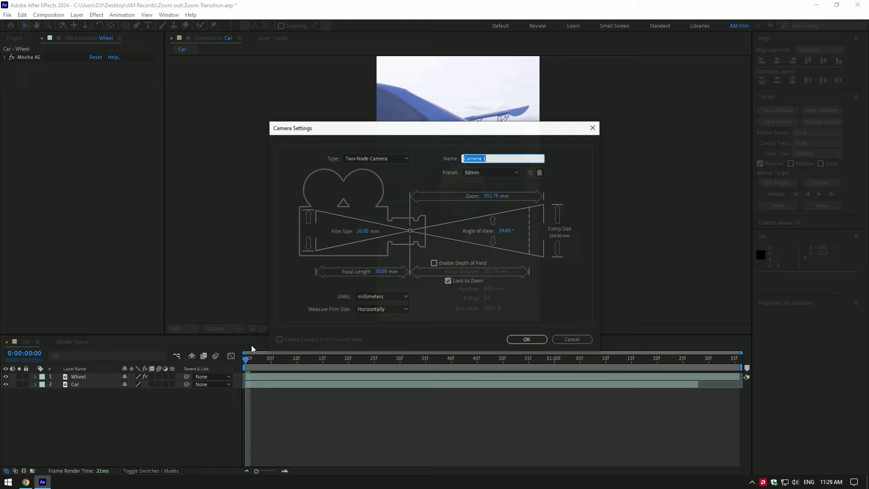
{"action": "key", "text": "Return"}
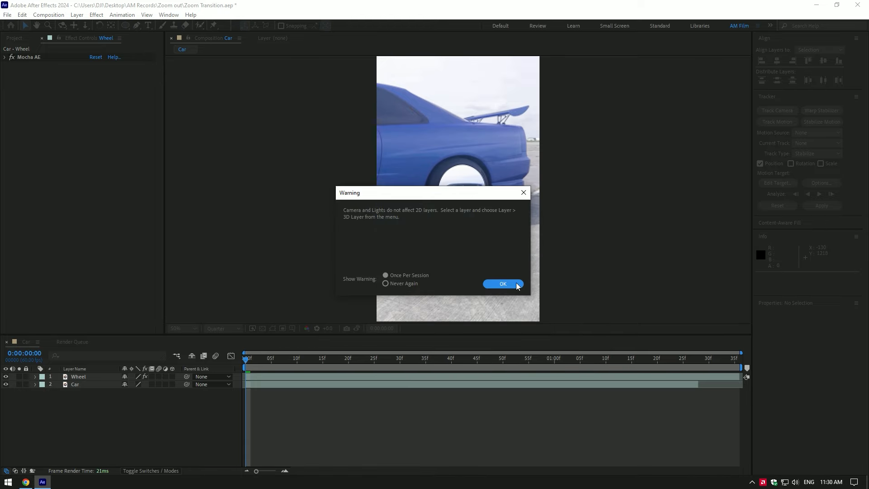
{"action": "left_click", "coordinate": [503, 284]}
Duplicate the Wheel layer as Wheel 2
{"action": "left_click", "coordinate": [79, 385]}
{"action": "key", "text": "ctrl+d"}
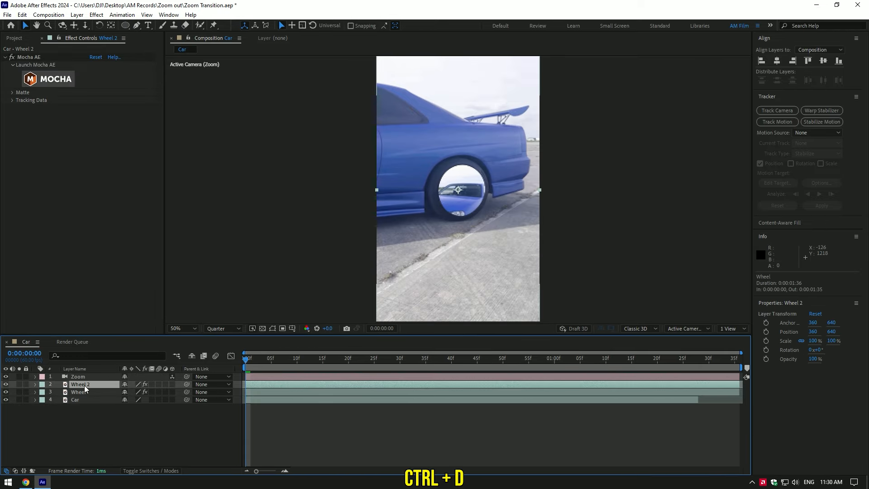
Scale the original Wheel layer to 76% and make it a 3D layer
{"action": "left_click", "coordinate": [85, 392]}
{"action": "key", "text": "s"}
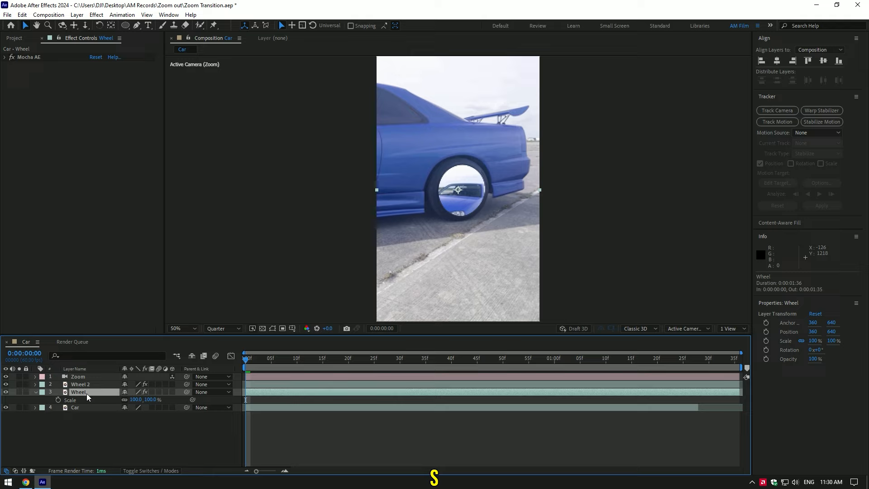
{"action": "left_click_drag", "start_coordinate": [136, 399], "coordinate": [125, 400]}
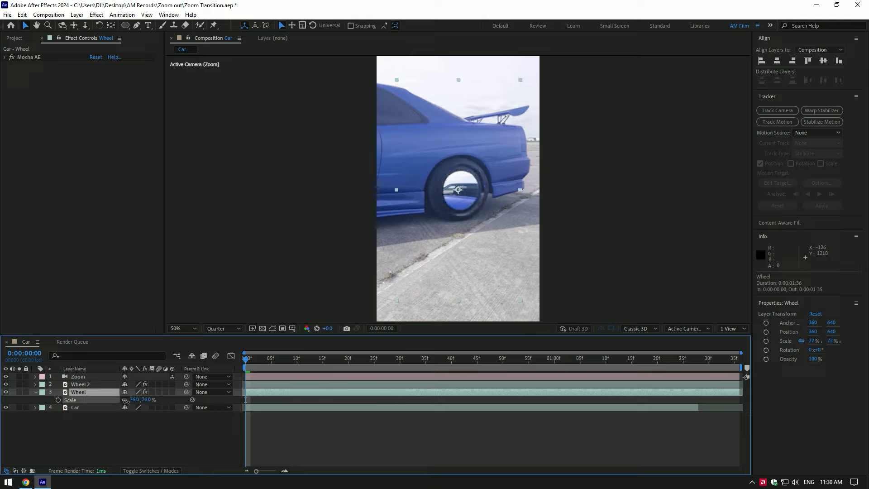
{"action": "left_click", "coordinate": [172, 391]}
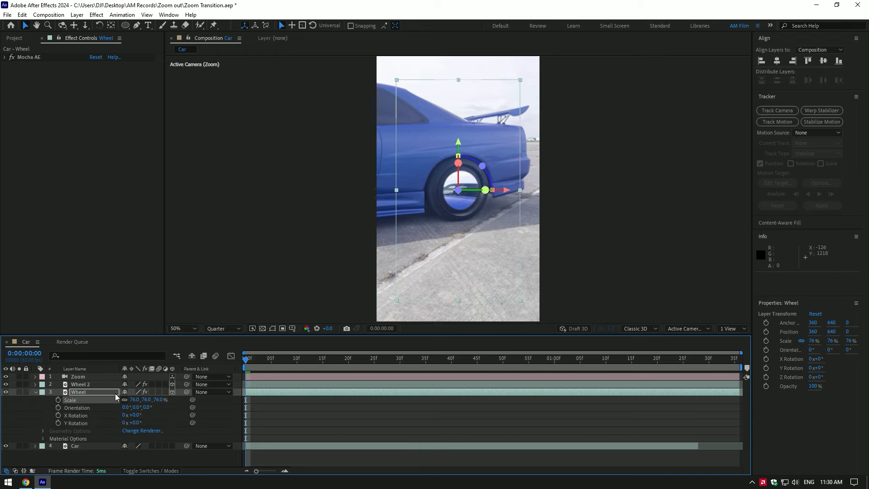
{"action": "left_click", "coordinate": [36, 392]}
Nudge the Wheel layer's position with the gizmo arrows to centre the rings
{"action": "key", "text": "period"}
{"action": "key", "text": "period"}
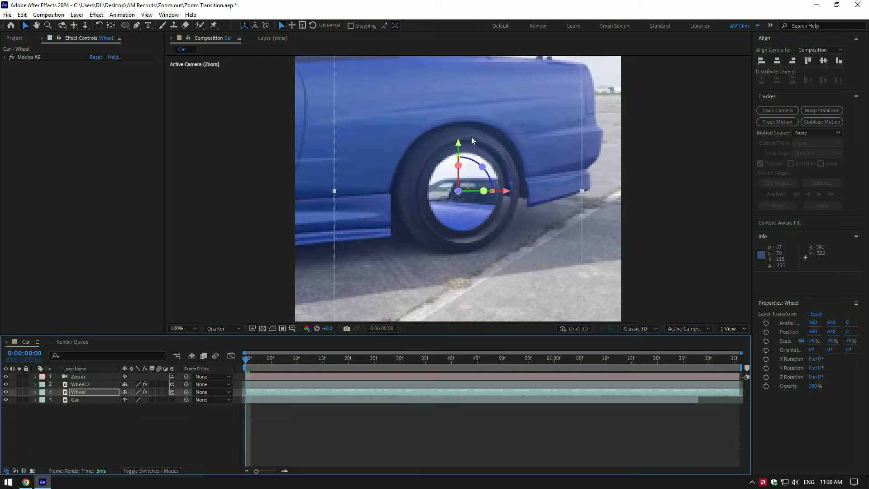
{"action": "left_click_drag", "start_coordinate": [459, 141], "coordinate": [458, 146]}
{"action": "left_click_drag", "start_coordinate": [506, 192], "coordinate": [506, 196]}
Duplicate Wheel as Wheel 3, then scale the original to 58% and recentre it inside the rim
{"action": "key", "text": "ctrl+d"}
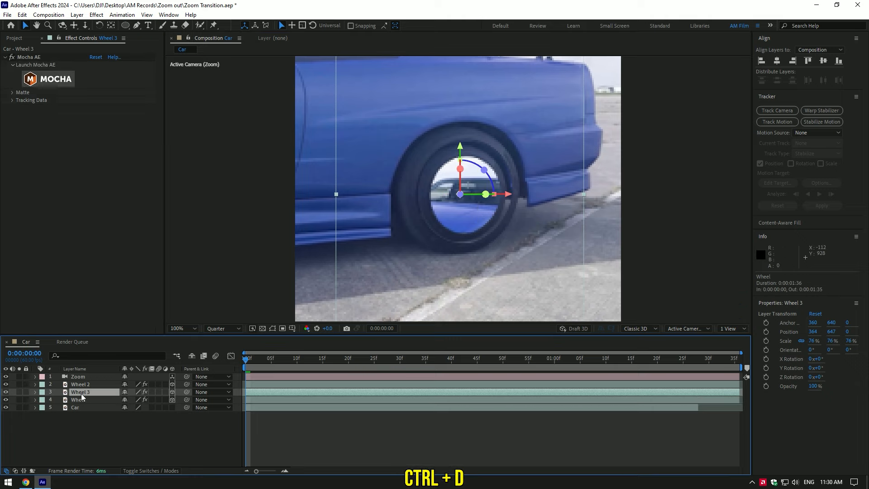
{"action": "left_click", "coordinate": [83, 400]}
{"action": "key", "text": "s"}
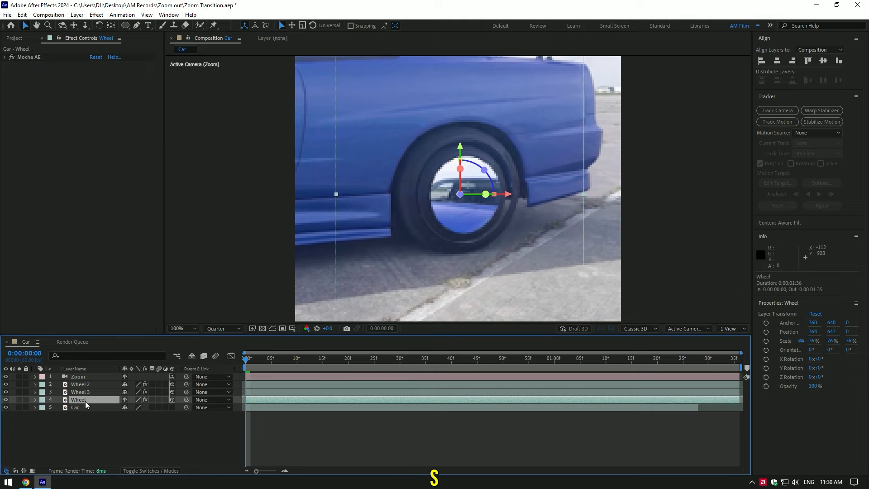
{"action": "left_click_drag", "start_coordinate": [134, 408], "coordinate": [125, 409]}
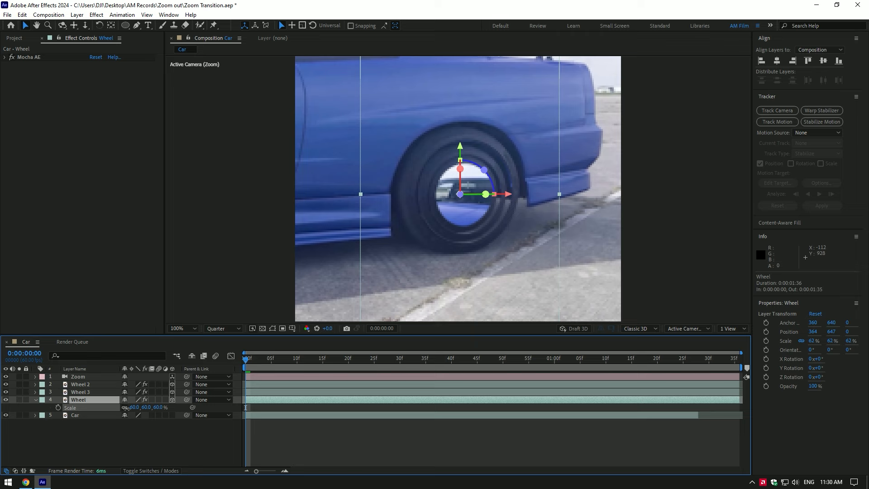
{"action": "left_click_drag", "start_coordinate": [462, 150], "coordinate": [463, 154]}
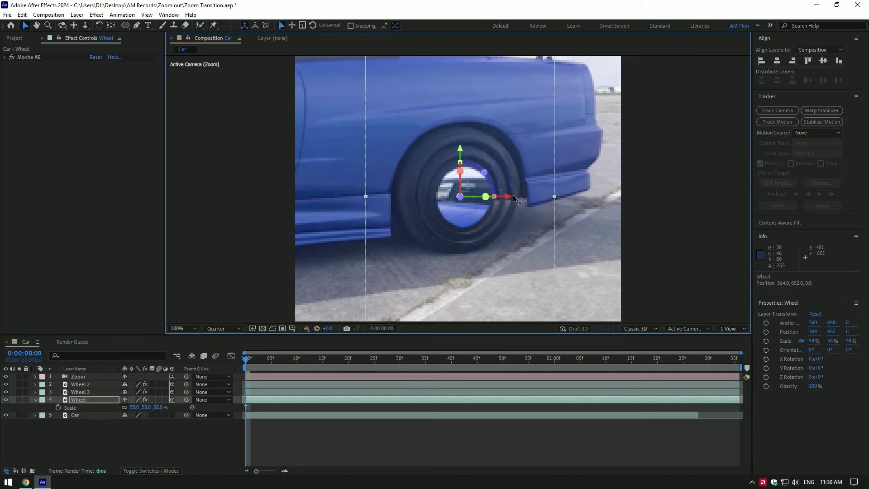
Duplicate Wheel as Wheel 4, scale the original to 45%, recentre it and preview the nested rings
{"action": "key", "text": "ctrl+d"}
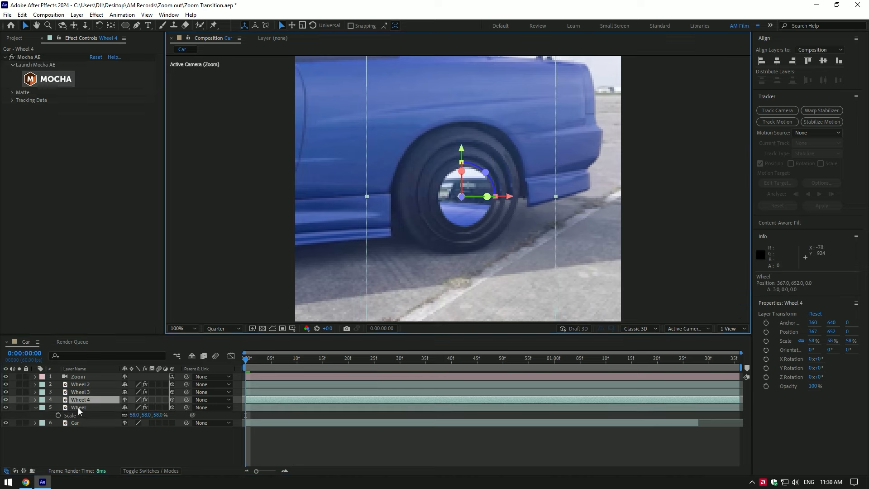
{"action": "left_click", "coordinate": [81, 407]}
{"action": "left_click_drag", "start_coordinate": [131, 415], "coordinate": [128, 415]}
{"action": "left_click_drag", "start_coordinate": [466, 152], "coordinate": [465, 155]}
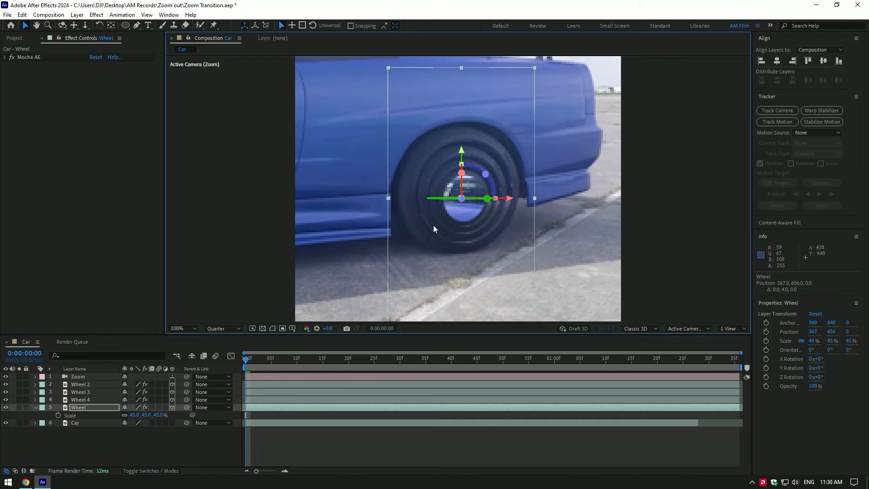
{"action": "left_click", "coordinate": [36, 407]}
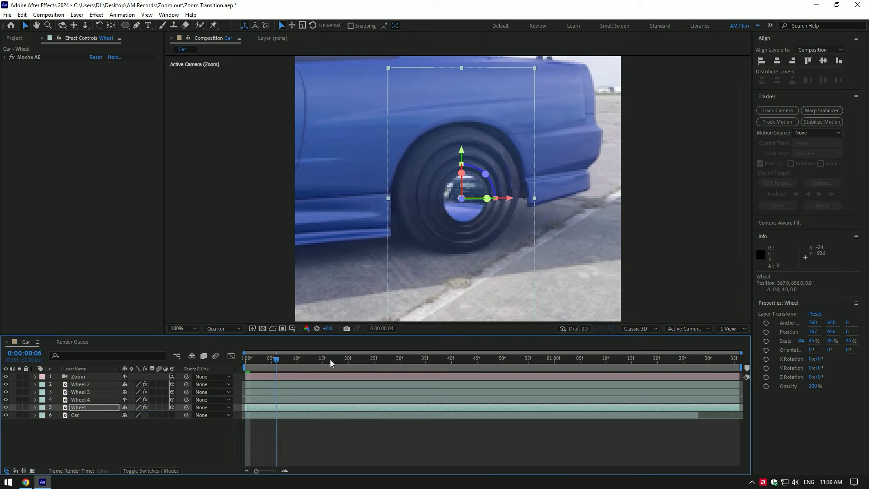
{"action": "key", "text": "space"}
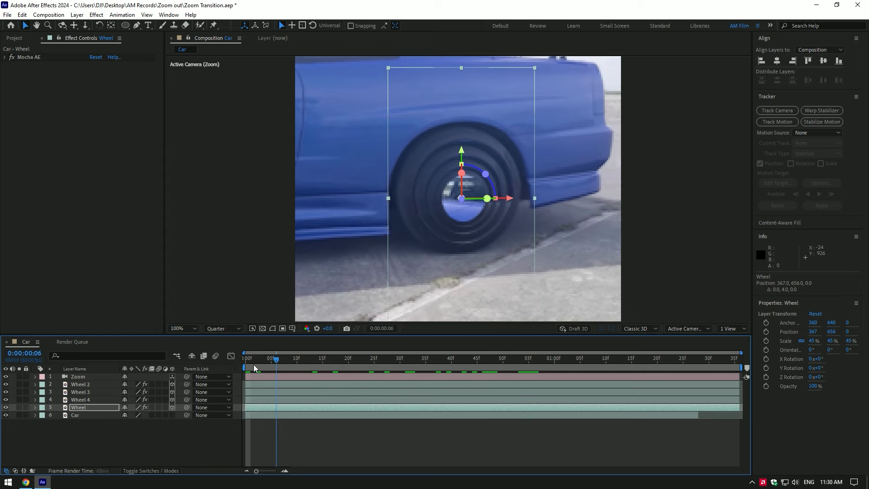
Set starting keyframes on the Zoom camera's Point of Interest and Position
{"action": "key", "text": "space"}
{"action": "left_click", "coordinate": [82, 377]}
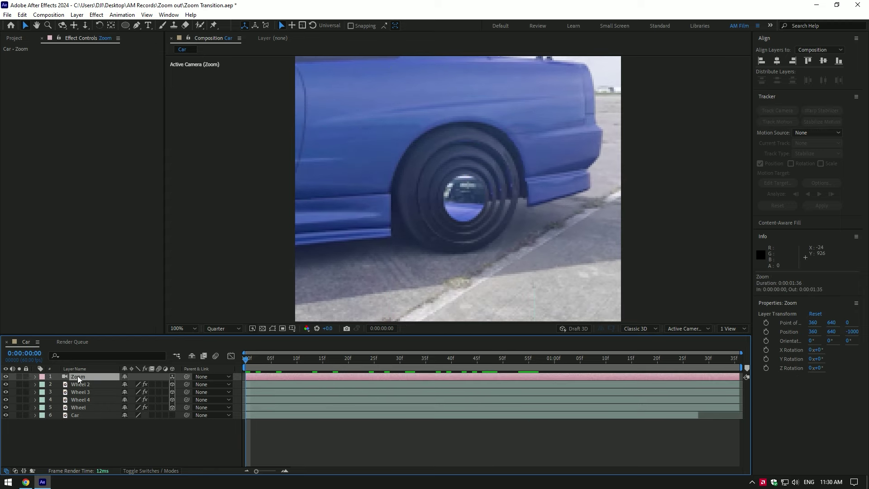
{"action": "left_click", "coordinate": [35, 377]}
{"action": "left_click", "coordinate": [43, 384]}
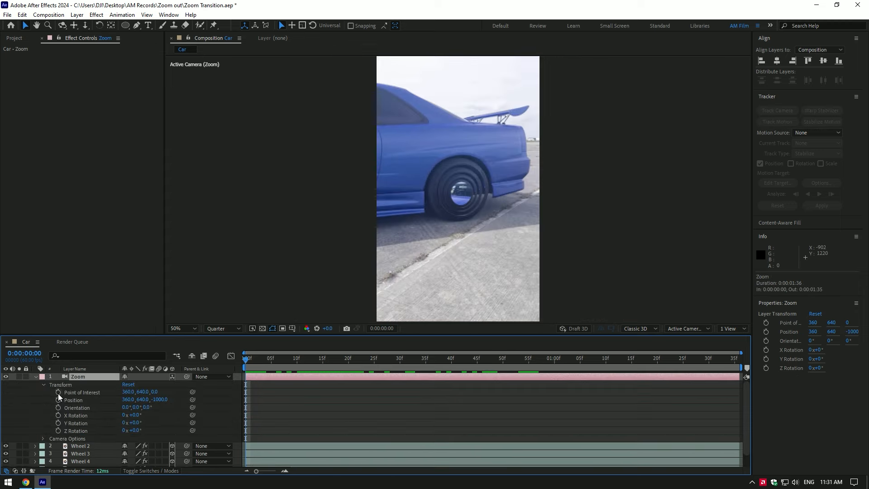
{"action": "left_click", "coordinate": [58, 400]}
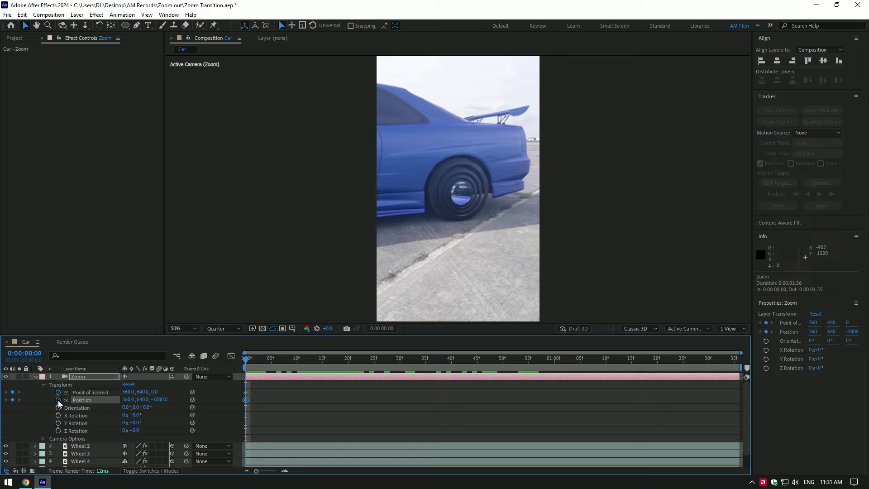
{"action": "left_click", "coordinate": [36, 377]}
At frame 34, dolly the camera back with Track Z to reveal the whole car
{"action": "key", "text": "space"}
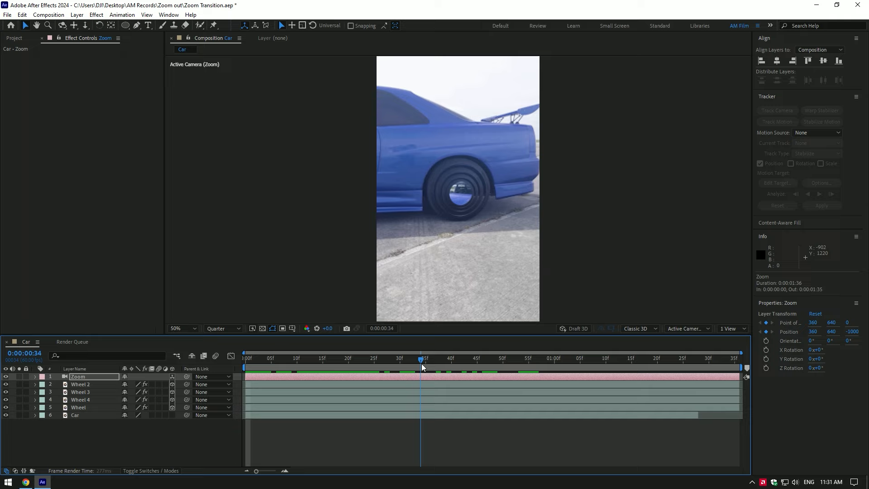
{"action": "left_click", "coordinate": [84, 26]}
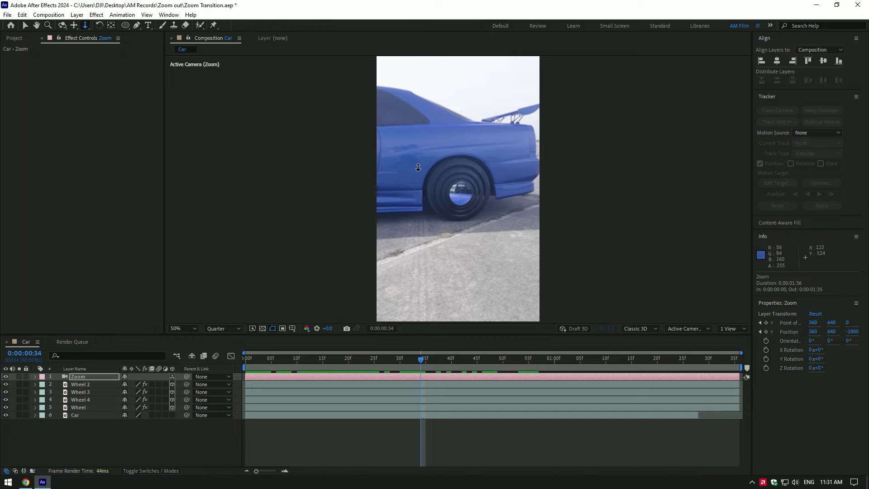
{"action": "left_click_drag", "start_coordinate": [459, 193], "coordinate": [464, 90]}
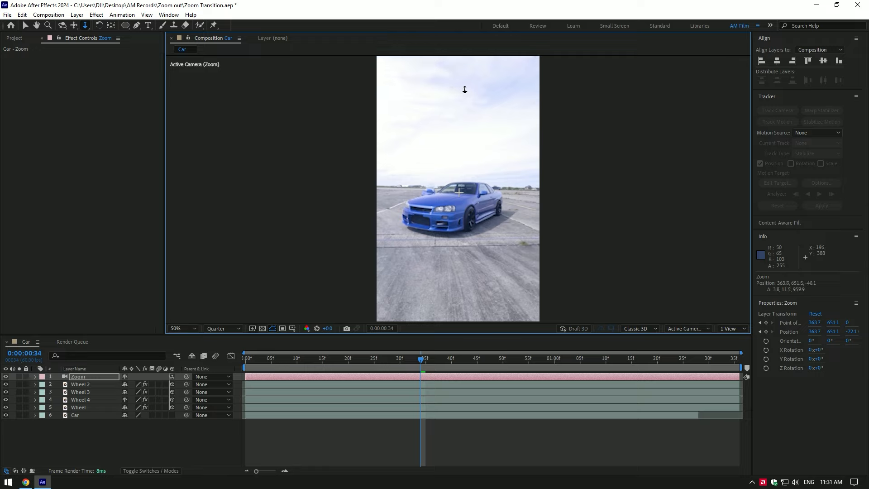
Preview the camera move from the start of the composition
{"action": "key", "text": "Home"}
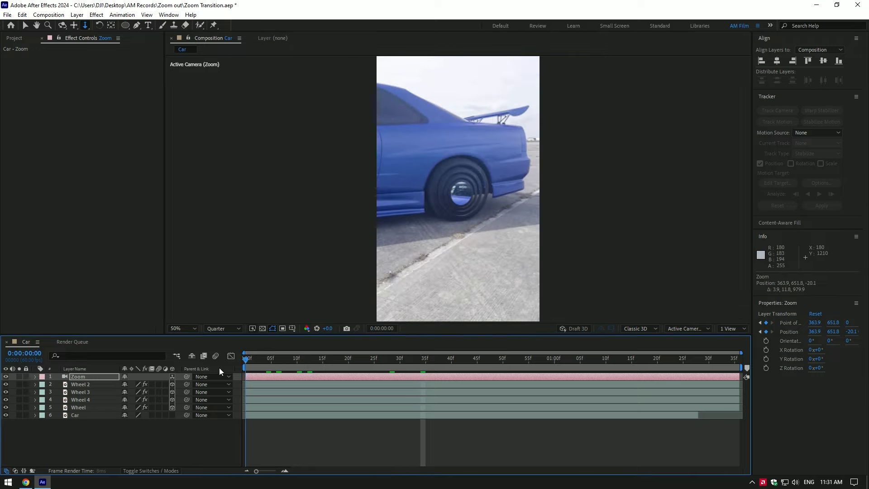
{"action": "key", "text": "space"}
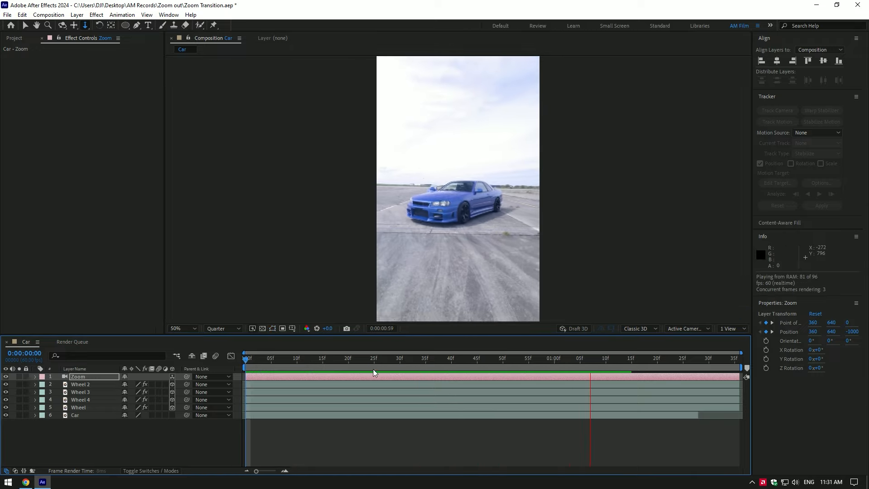
{"action": "key", "text": "space"}
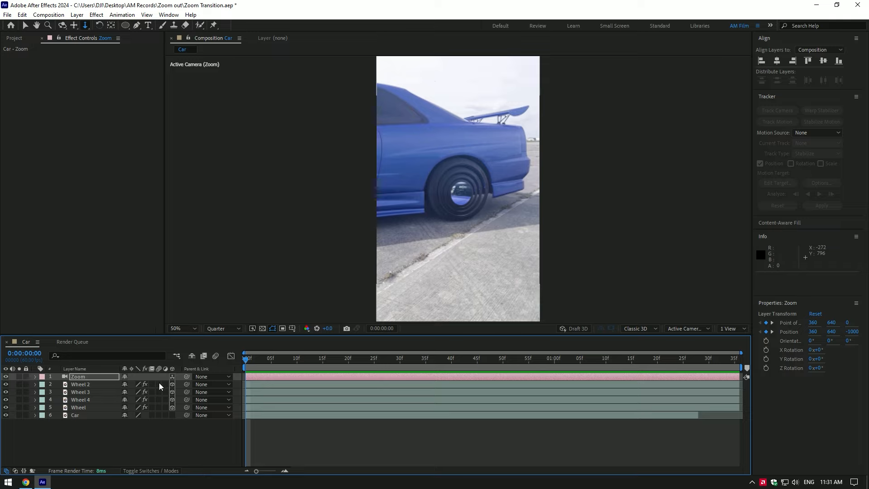
Enable motion blur on the wheel layers and the composition, then scrub to check the blur
{"action": "left_click_drag", "start_coordinate": [159, 384], "coordinate": [160, 407]}
{"action": "left_click", "coordinate": [215, 357]}
{"action": "left_click", "coordinate": [271, 358]}
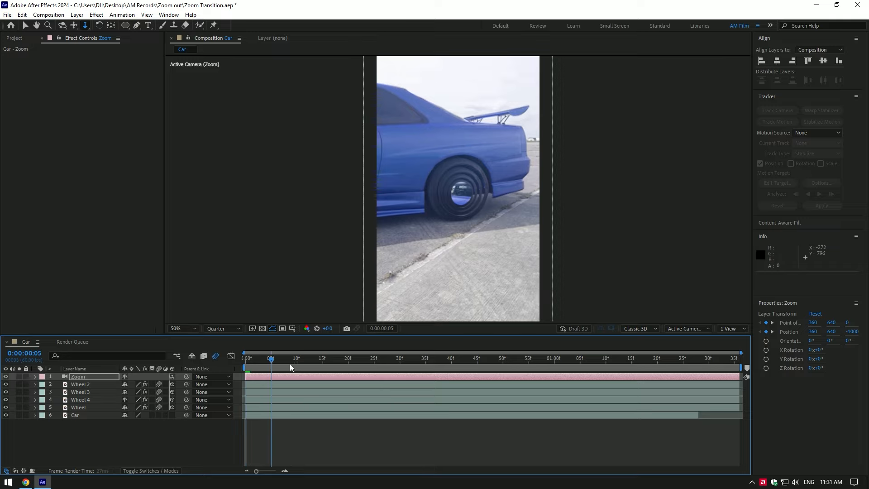
{"action": "mouse_move", "coordinate": [290, 364]}
{"action": "left_mouse_down"}
{"action": "mouse_move", "coordinate": [421, 374]}
{"action": "mouse_move", "coordinate": [236, 367]}
{"action": "mouse_move", "coordinate": [95, 374]}
{"action": "left_mouse_up"}
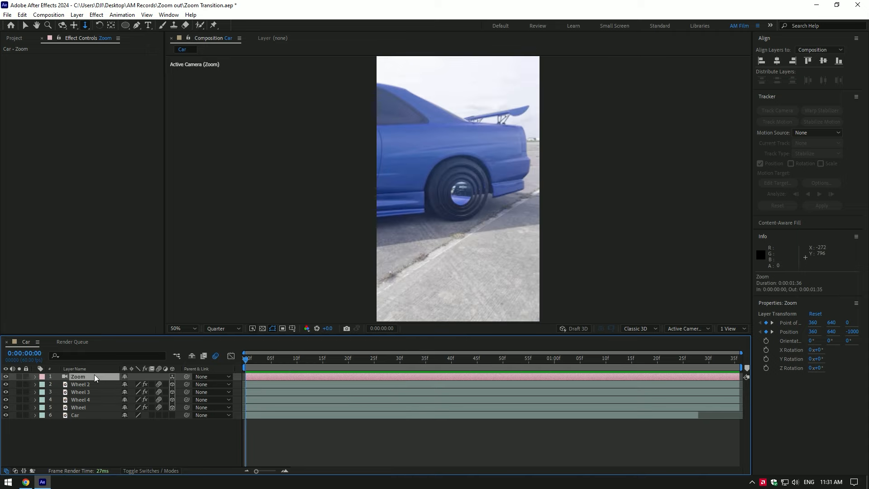
Easy Ease all four Zoom camera keyframes and show their curves in the Graph Editor
{"action": "key", "text": "u"}
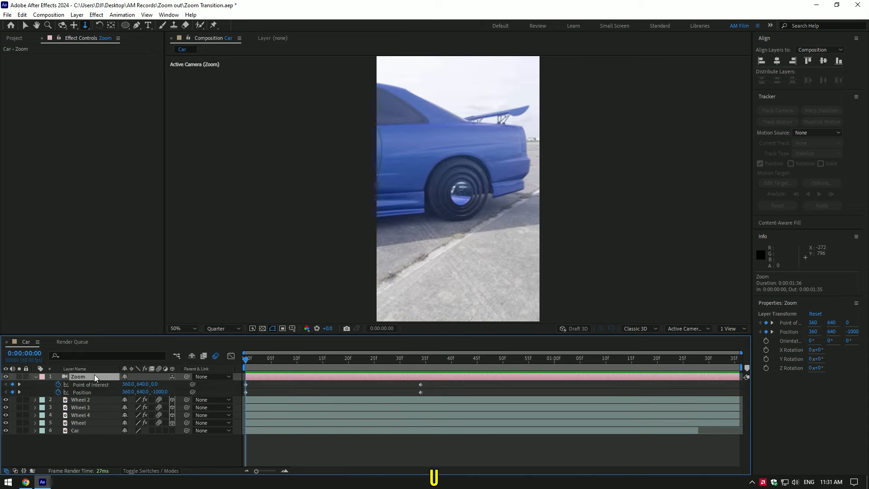
{"action": "left_click_drag", "start_coordinate": [440, 380], "coordinate": [242, 395]}
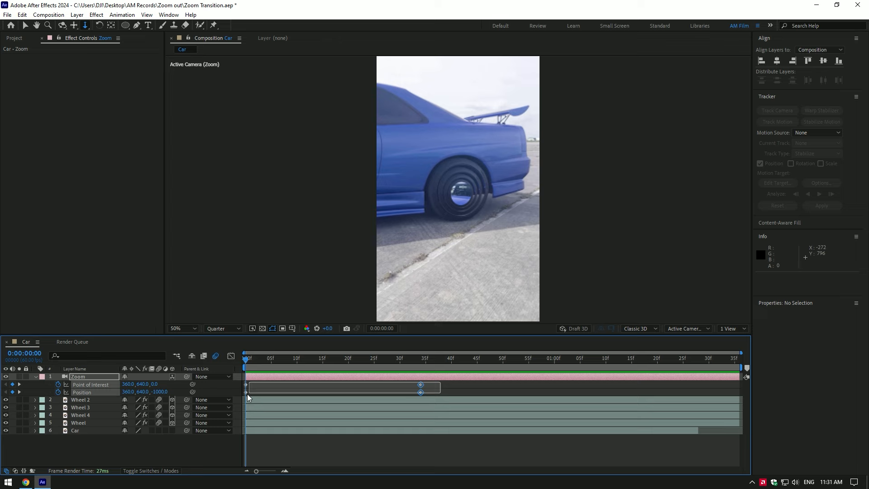
{"action": "key", "text": "F9"}
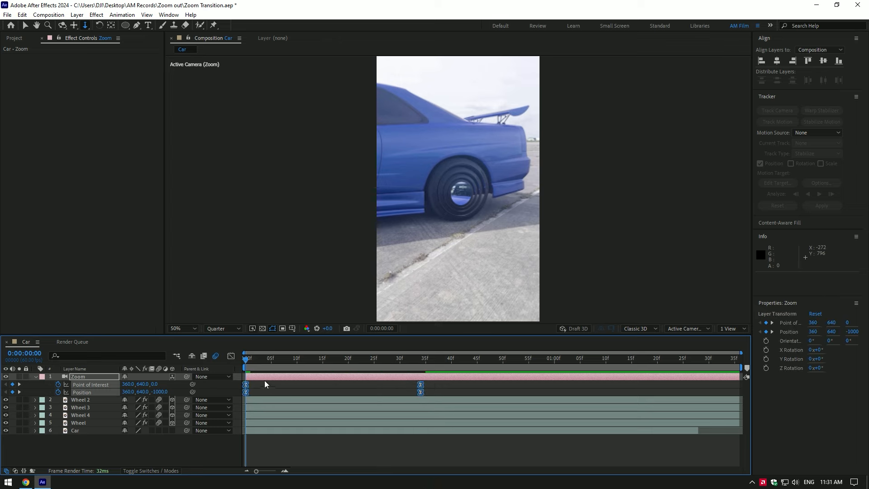
{"action": "left_click", "coordinate": [232, 355]}
Switch to the speed graph and stretch the second keyframe's ease influence
{"action": "right_click", "coordinate": [276, 410]}
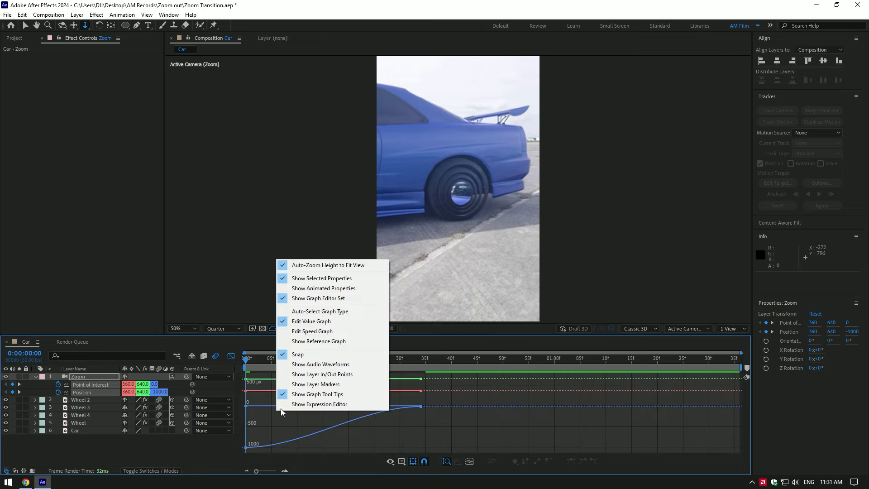
{"action": "left_click", "coordinate": [314, 333]}
{"action": "mouse_move", "coordinate": [294, 416]}
{"action": "left_mouse_down"}
{"action": "mouse_move", "coordinate": [238, 449]}
{"action": "mouse_move", "coordinate": [346, 443]}
{"action": "left_mouse_up"}
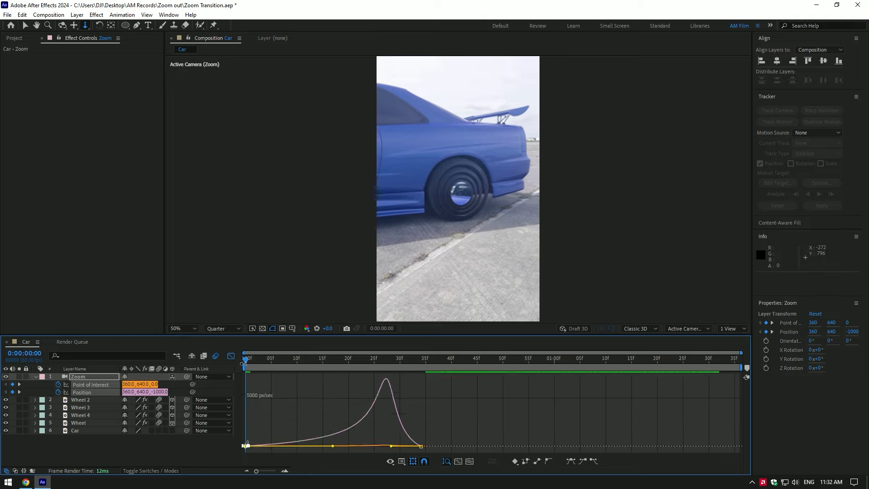
{"action": "left_click", "coordinate": [299, 360]}
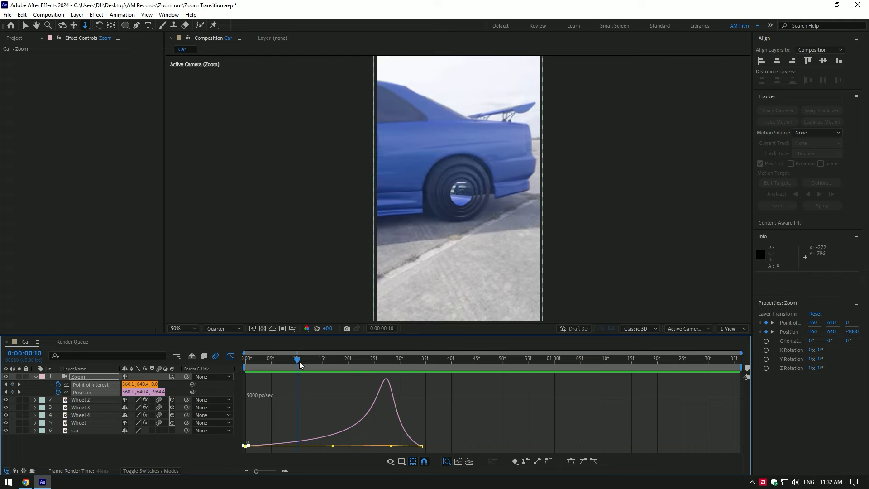
{"action": "left_click_drag", "start_coordinate": [391, 446], "coordinate": [307, 442]}
Preview the move, widen the second keyframe's ease further and return to layer bars
{"action": "key", "text": "space"}
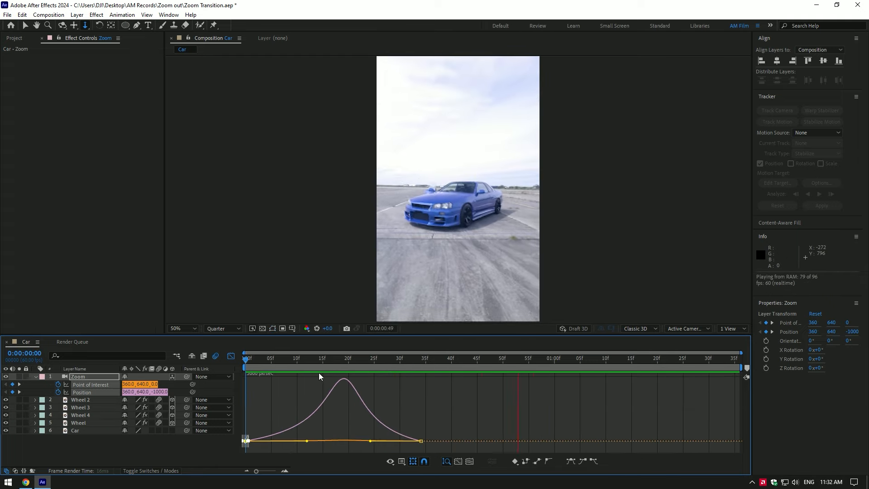
{"action": "key", "text": "space"}
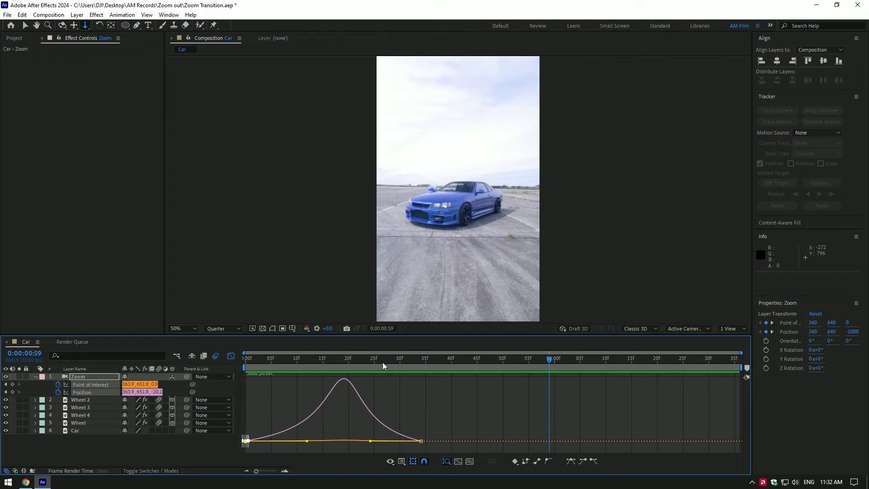
{"action": "key", "text": "space"}
{"action": "left_click_drag", "start_coordinate": [437, 424], "coordinate": [395, 449]}
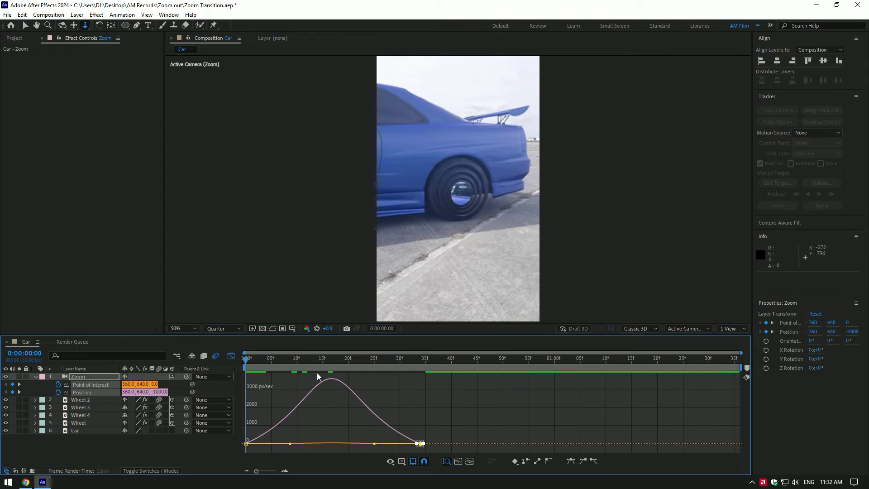
{"action": "key", "text": "space"}
{"action": "left_click", "coordinate": [231, 356]}
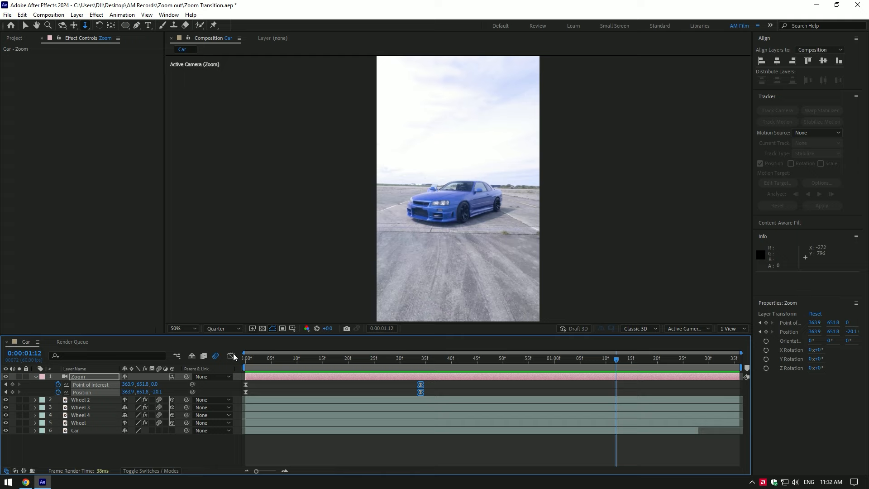
Duplicate Wheel 2 at the start of the timeline and rename the copy Rim
{"action": "left_click", "coordinate": [36, 377]}
{"action": "left_click_drag", "start_coordinate": [255, 360], "coordinate": [238, 377]}
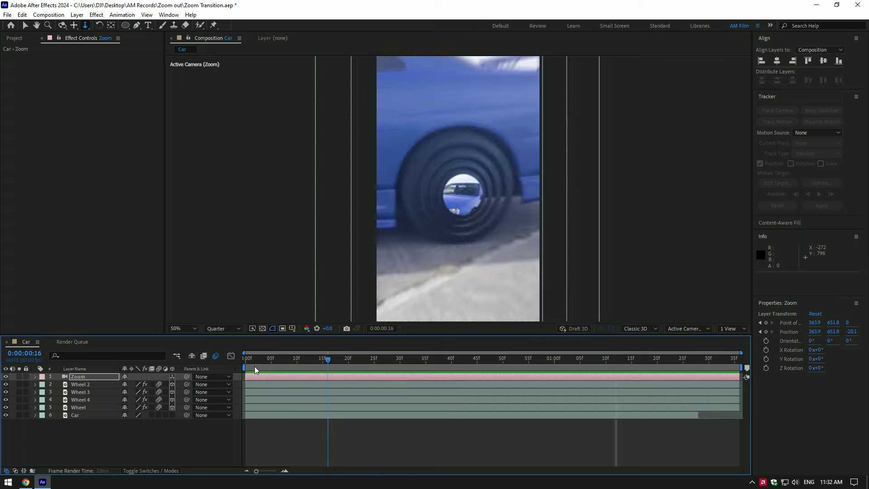
{"action": "left_click", "coordinate": [86, 384]}
{"action": "key", "text": "ctrl+d"}
{"action": "right_click", "coordinate": [83, 386]}
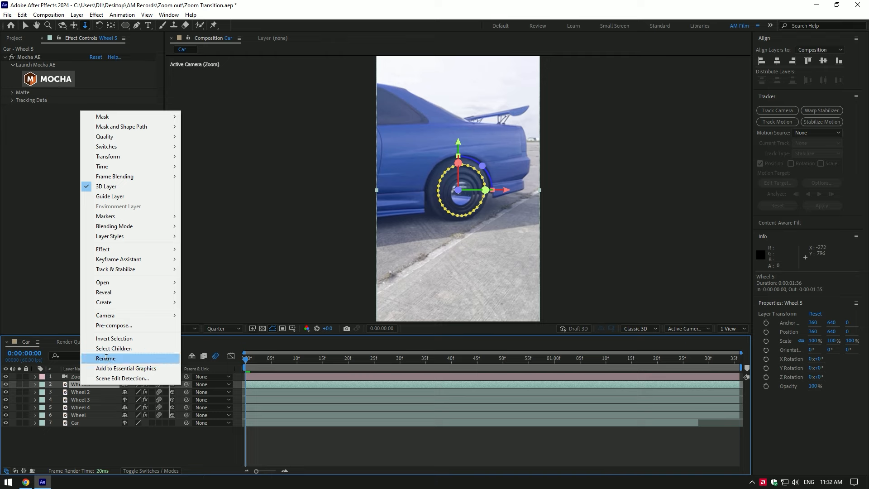
{"action": "left_click", "coordinate": [105, 358]}
{"action": "type", "text": "Rim"}
{"action": "key", "text": "Return"}
Set Rim's mask to Add so only the rim shows, and reveal its Position property
{"action": "key", "text": "m"}
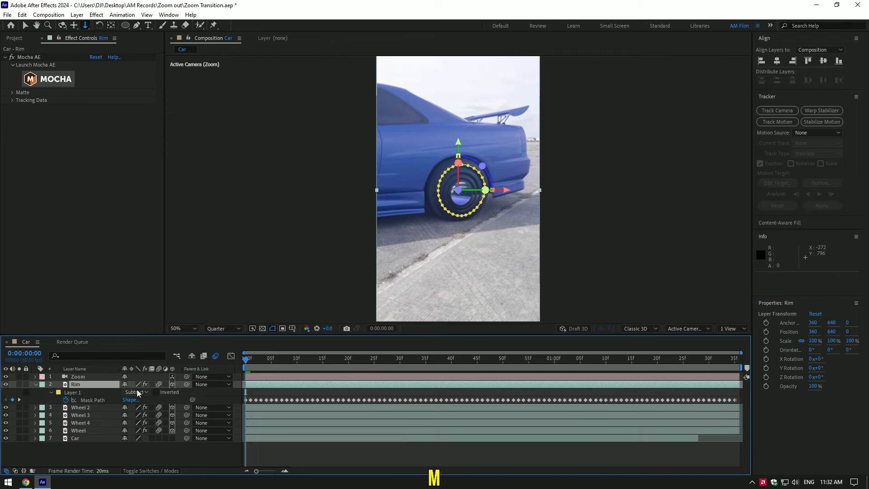
{"action": "left_click", "coordinate": [136, 392]}
{"action": "left_click", "coordinate": [143, 412]}
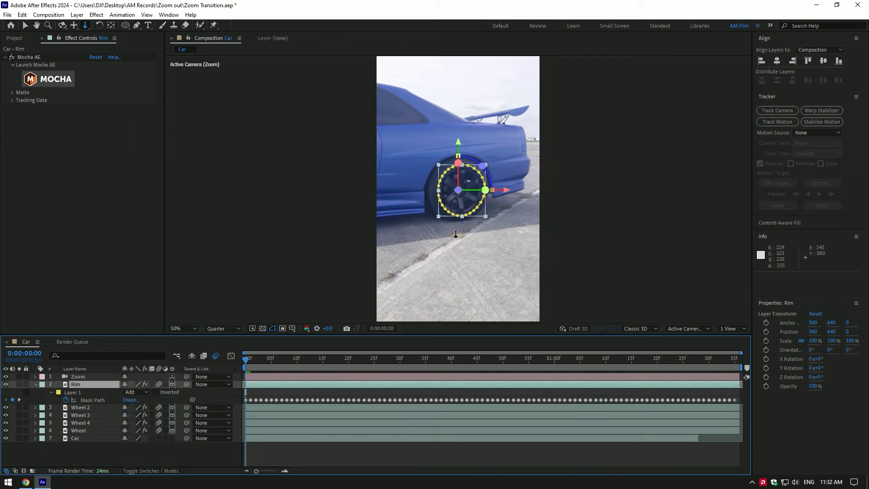
{"action": "key", "text": "period"}
{"action": "key", "text": "p"}
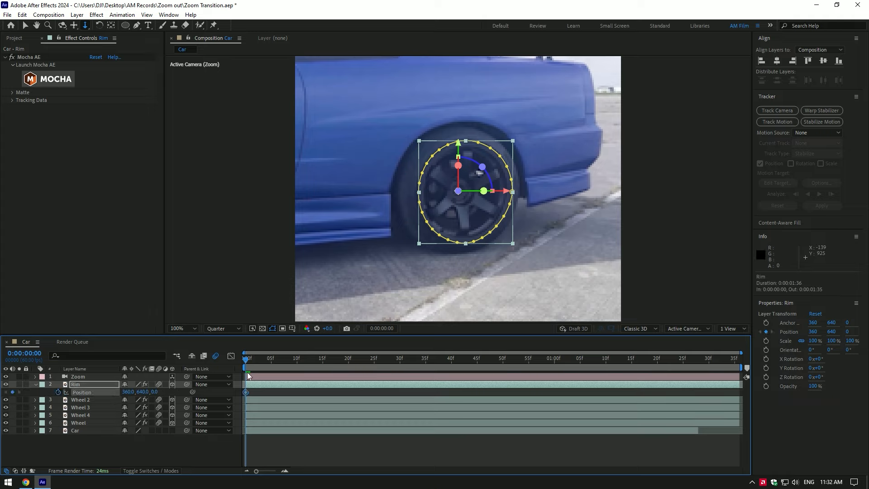
Keyframe the Rim's Position at frame 10 so it slides down off the wheel
{"action": "left_click_drag", "start_coordinate": [258, 362], "coordinate": [300, 368]}
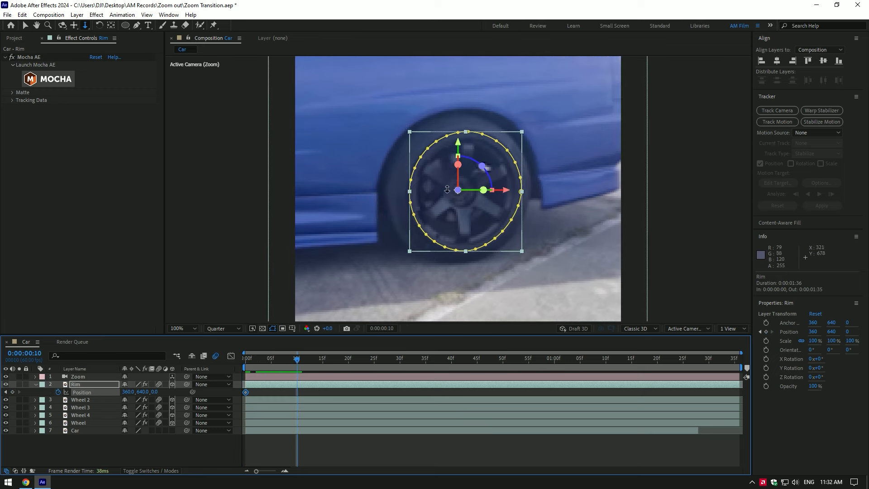
{"action": "mouse_move", "coordinate": [447, 189]}
{"action": "left_mouse_down"}
{"action": "mouse_move", "coordinate": [462, 76]}
{"action": "mouse_move", "coordinate": [482, 281]}
{"action": "left_mouse_up"}
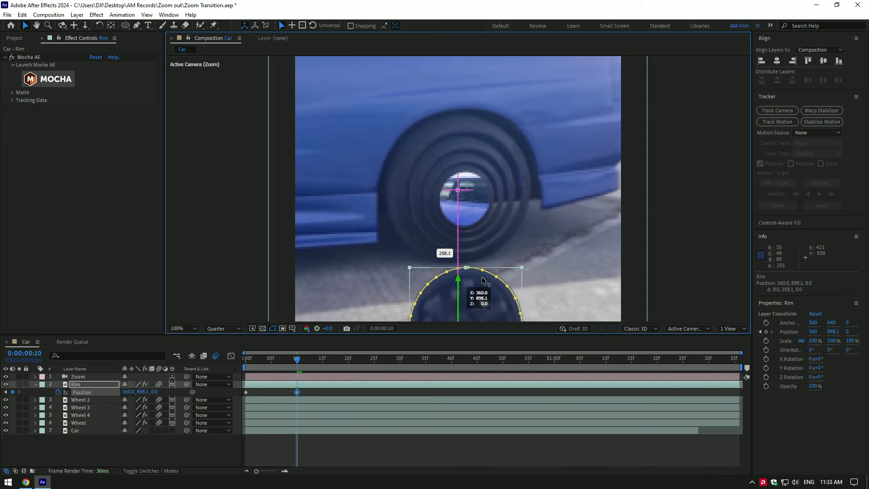
{"action": "left_click_drag", "start_coordinate": [262, 363], "coordinate": [237, 365]}
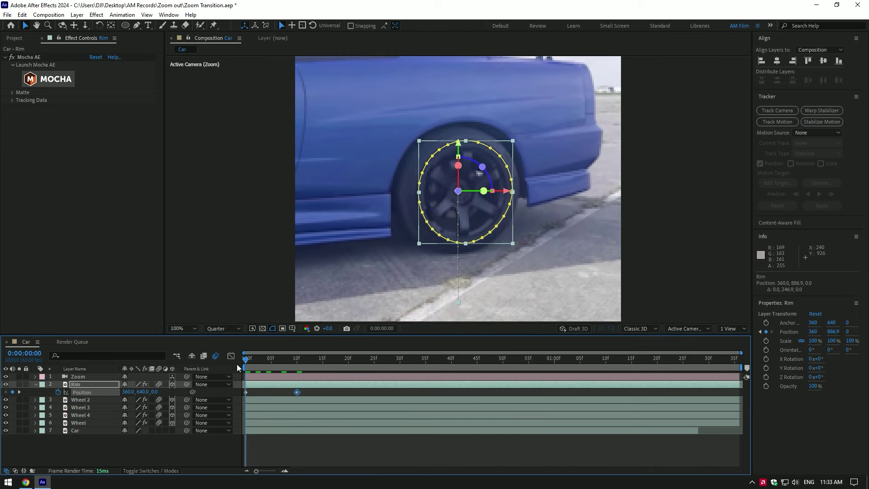
Move the Rim layer below Wheel 2 in the stack and scrub the slide
{"action": "left_click", "coordinate": [37, 383]}
{"action": "left_click", "coordinate": [260, 358]}
{"action": "left_click_drag", "start_coordinate": [79, 385], "coordinate": [84, 392]}
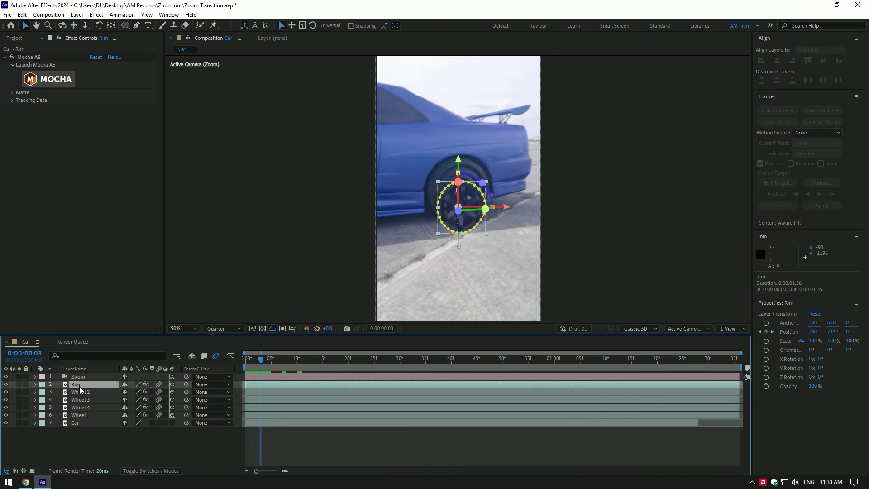
{"action": "mouse_move", "coordinate": [276, 365]}
{"action": "left_mouse_down"}
{"action": "mouse_move", "coordinate": [265, 368]}
{"action": "mouse_move", "coordinate": [280, 371]}
{"action": "left_mouse_up"}
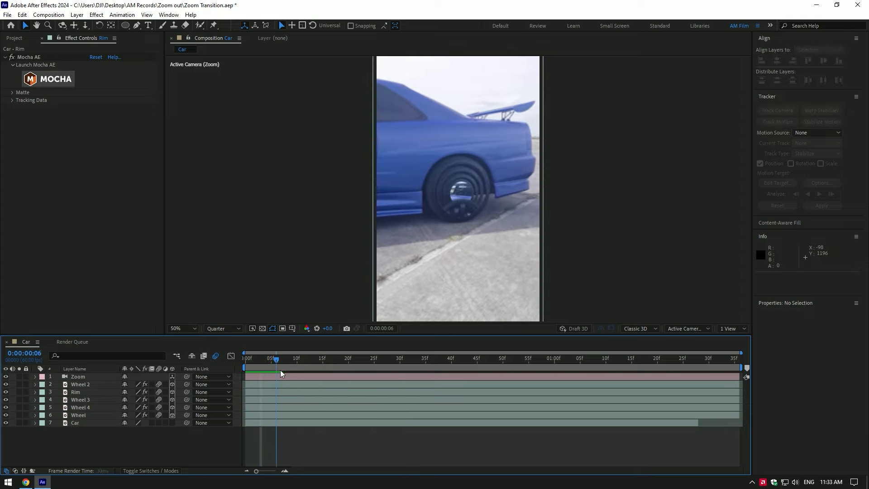